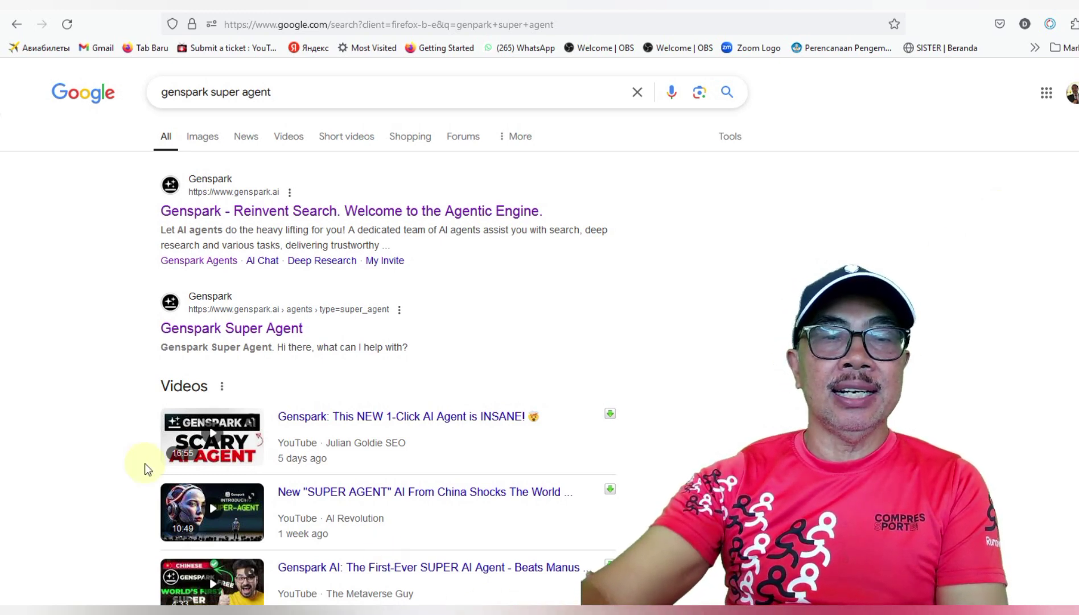
Open the Genspark website from the search results and show its overview of all agents.
{"action": "left_click", "coordinate": [242, 214]}
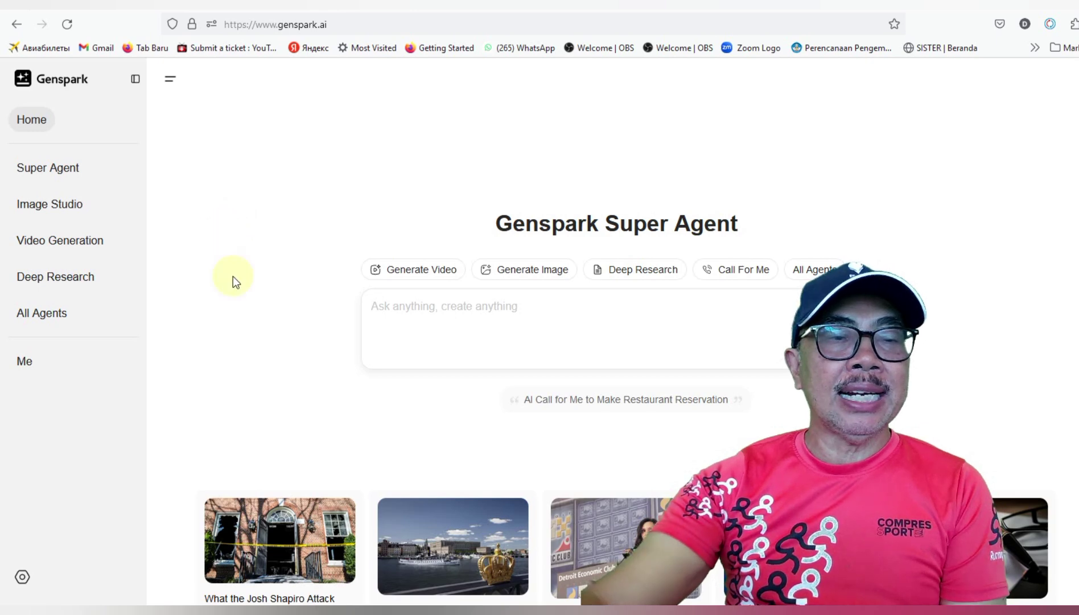
{"action": "left_click", "coordinate": [46, 323]}
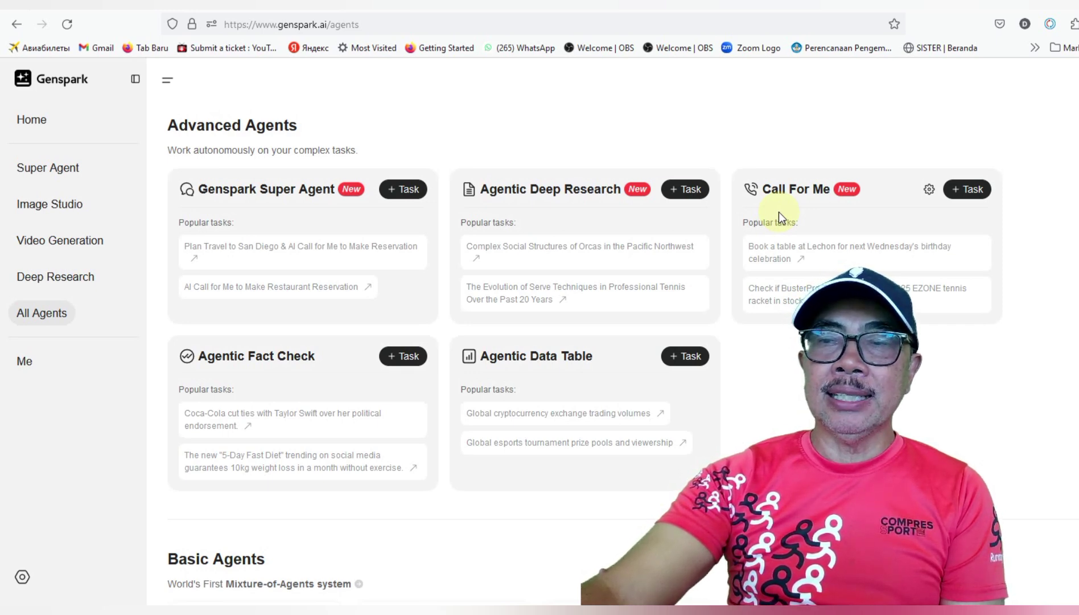
View the Call For Me agent's introduction as far as the phone number verification page, and close it.
{"action": "left_click", "coordinate": [967, 190]}
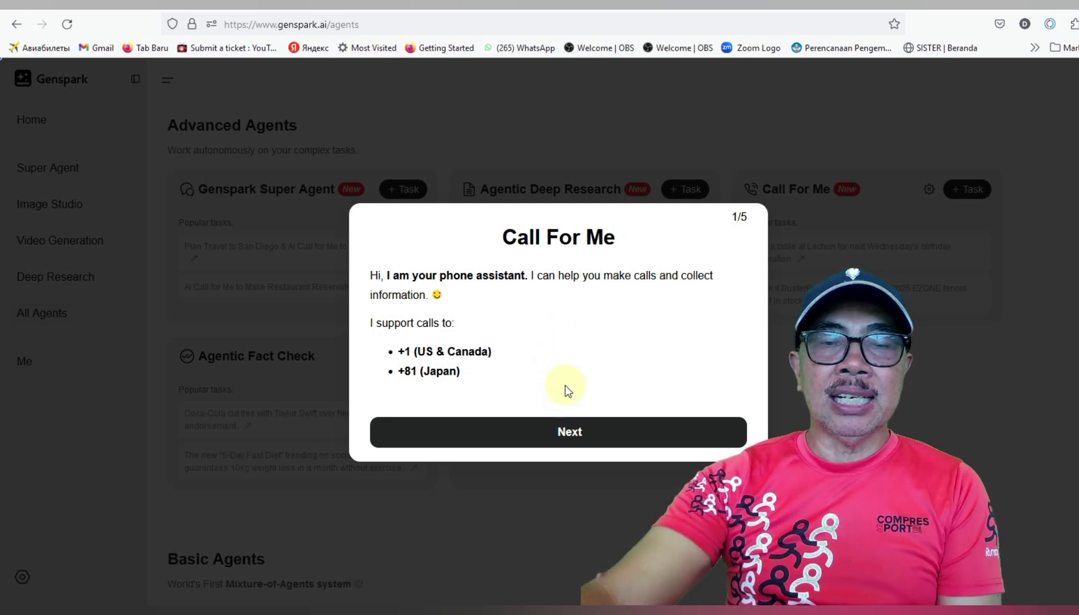
{"action": "left_click", "coordinate": [567, 439]}
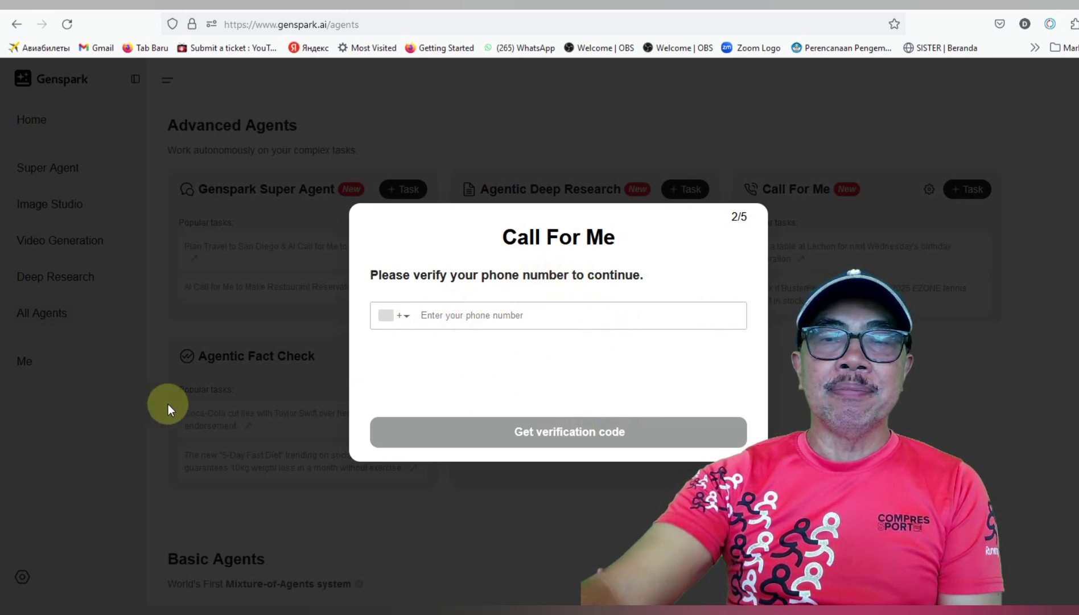
{"action": "left_click", "coordinate": [195, 404]}
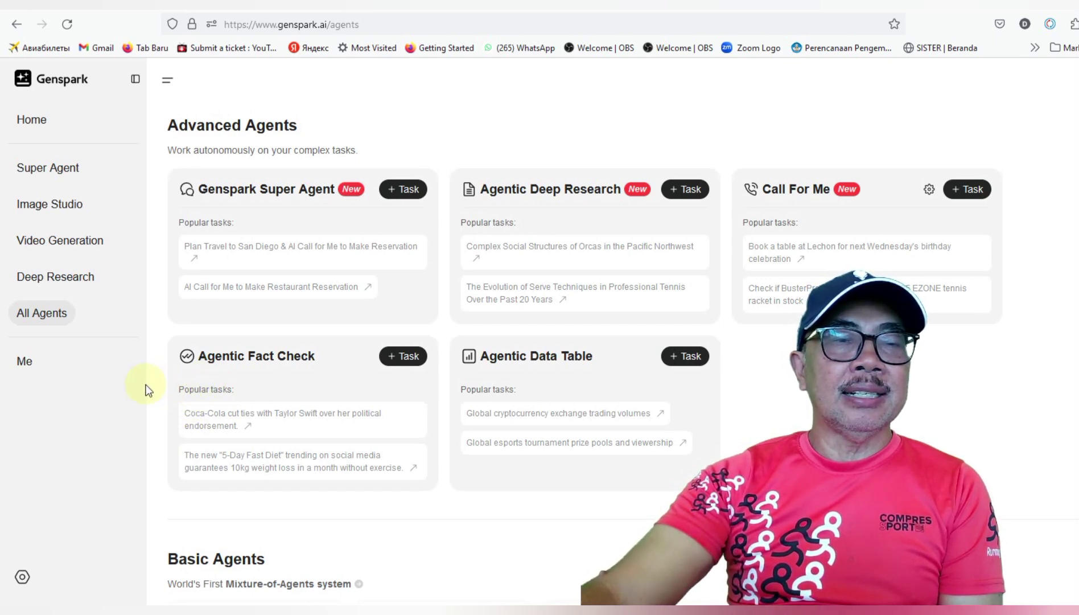
Ask the Super Agent for a 5-day Jerusalem tour package for 1 person from Denpasar with round-trip flights, 4 mid-range nights, daily meals, insurance, USD cost and itinerary.
{"action": "left_click", "coordinate": [57, 170]}
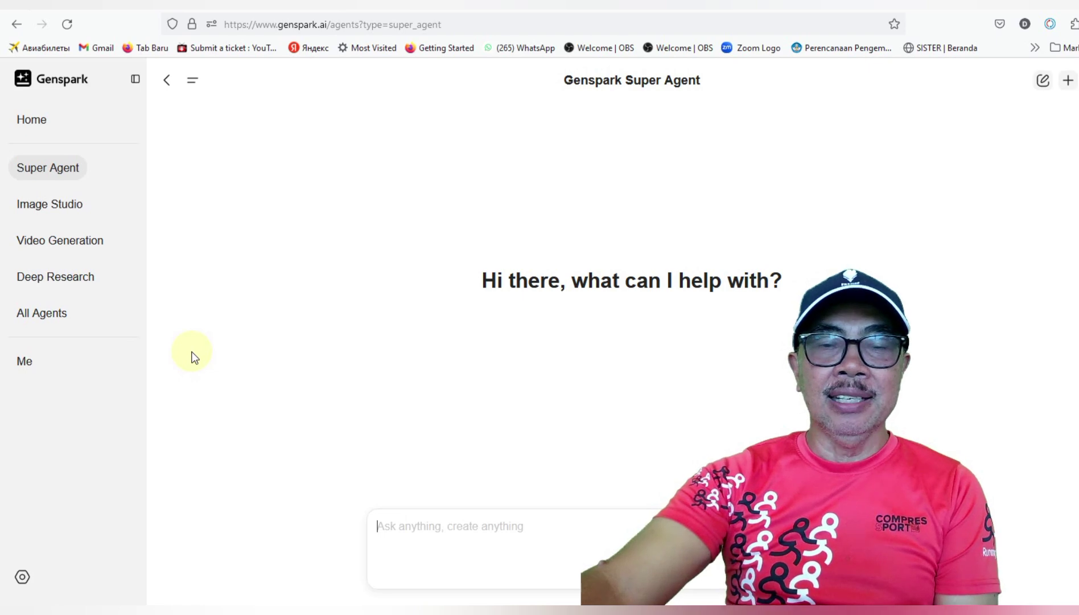
{"action": "right_click", "coordinate": [388, 532]}
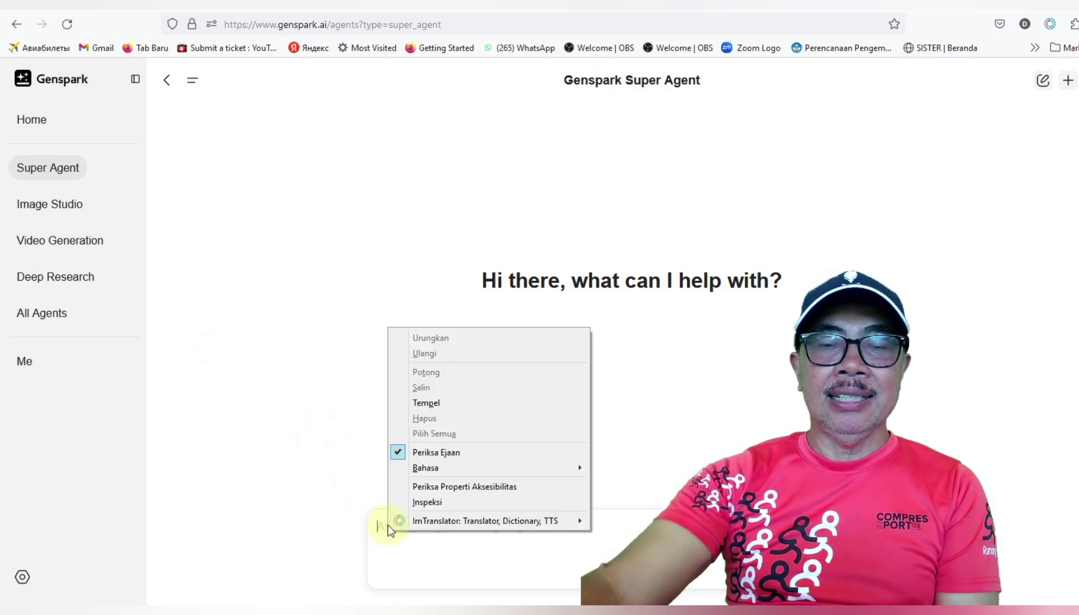
{"action": "left_click", "coordinate": [427, 402]}
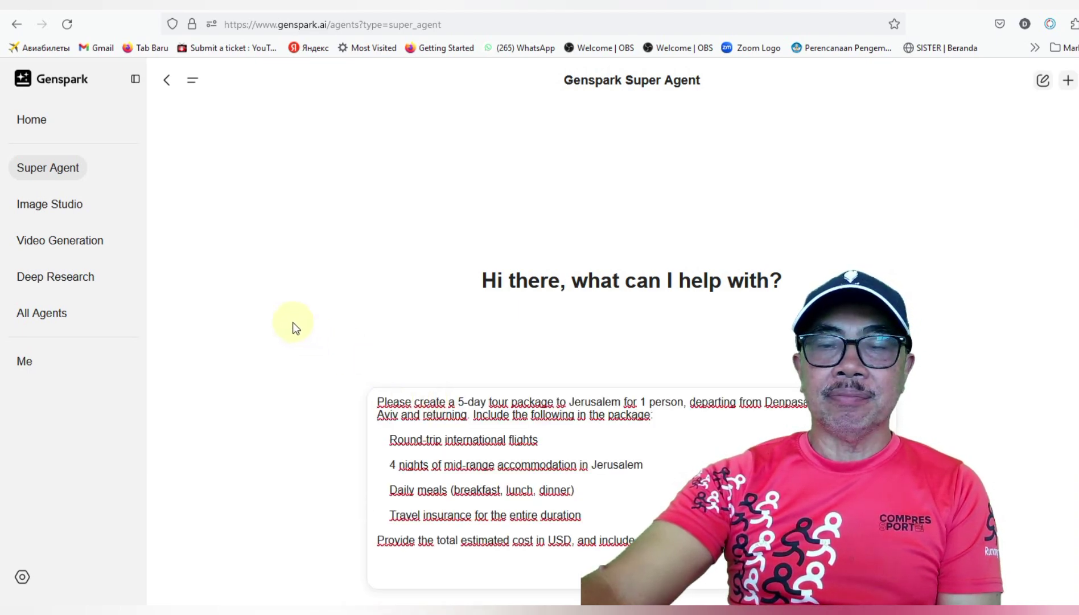
{"action": "key", "text": "Return"}
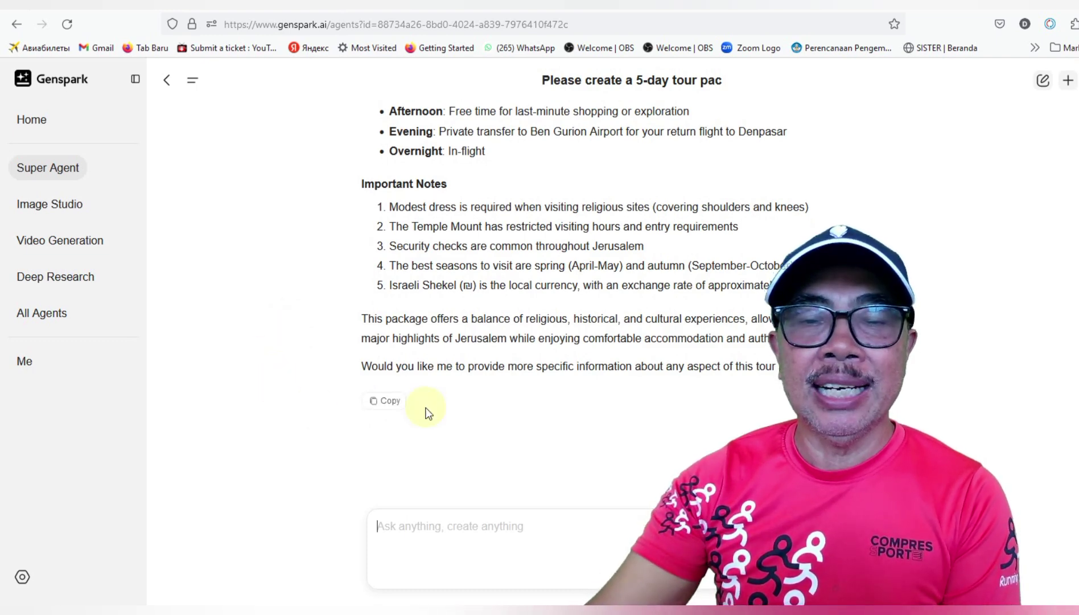
Go back to the start of the agent's answer and look over the submitted request and the first travel suggestions.
{"action": "scroll", "coordinate": [478, 343], "scroll_direction": "up", "scroll_amount": 20}
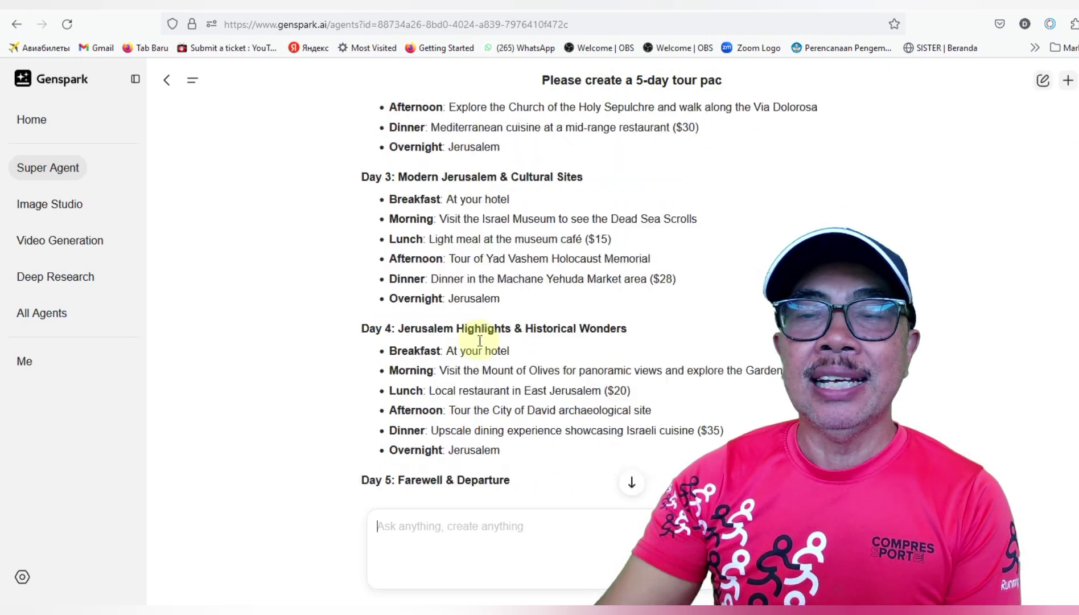
{"action": "scroll", "coordinate": [480, 341], "scroll_direction": "up", "scroll_amount": 20}
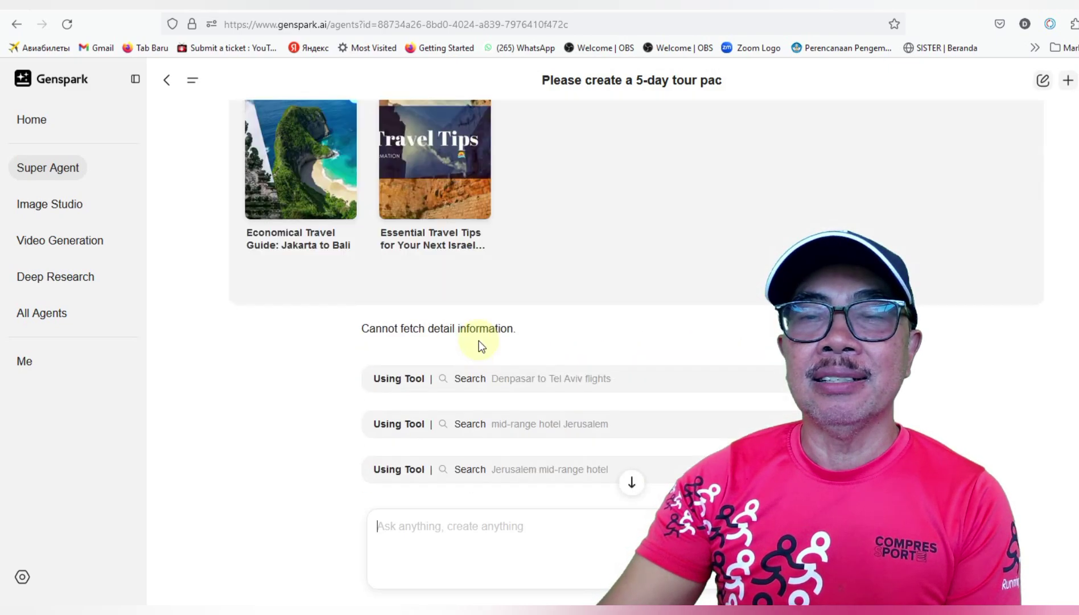
{"action": "scroll", "coordinate": [478, 340], "scroll_direction": "up", "scroll_amount": 20}
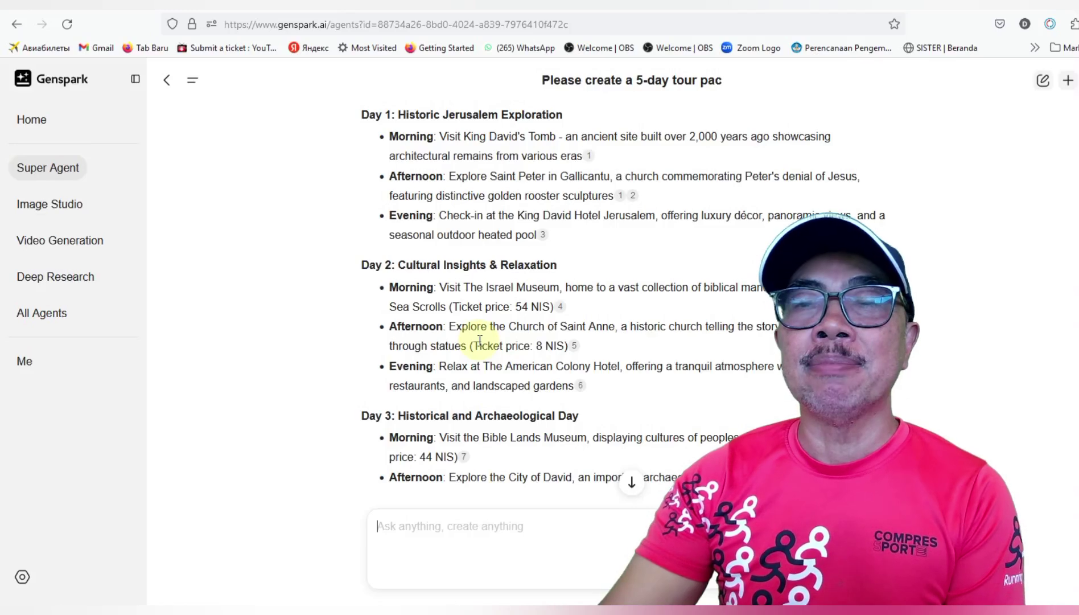
{"action": "scroll", "coordinate": [478, 340], "scroll_direction": "down", "scroll_amount": 9}
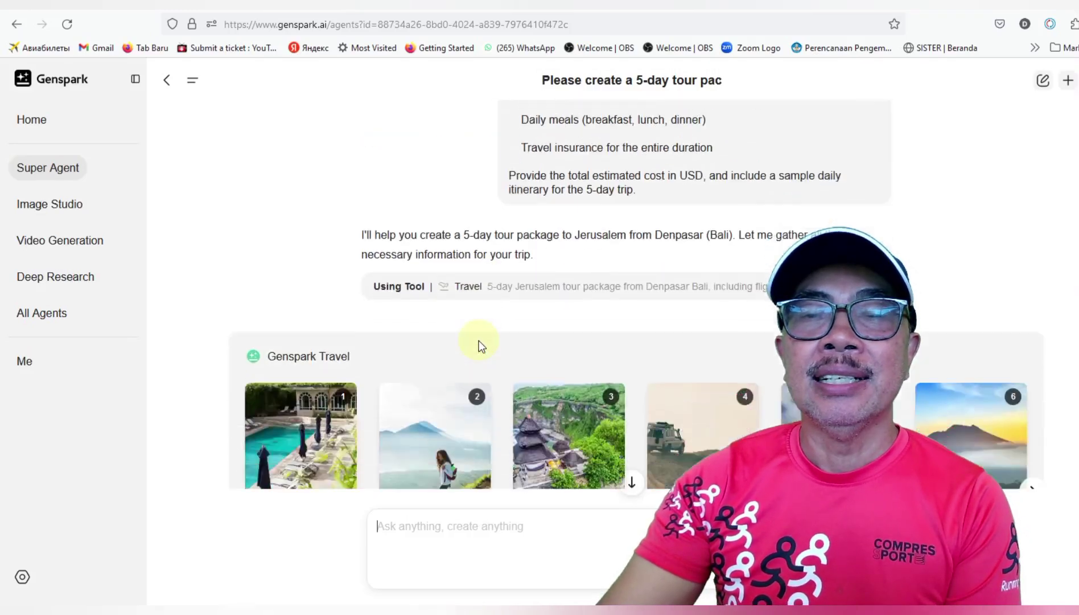
{"action": "scroll", "coordinate": [478, 341], "scroll_direction": "up", "scroll_amount": 4}
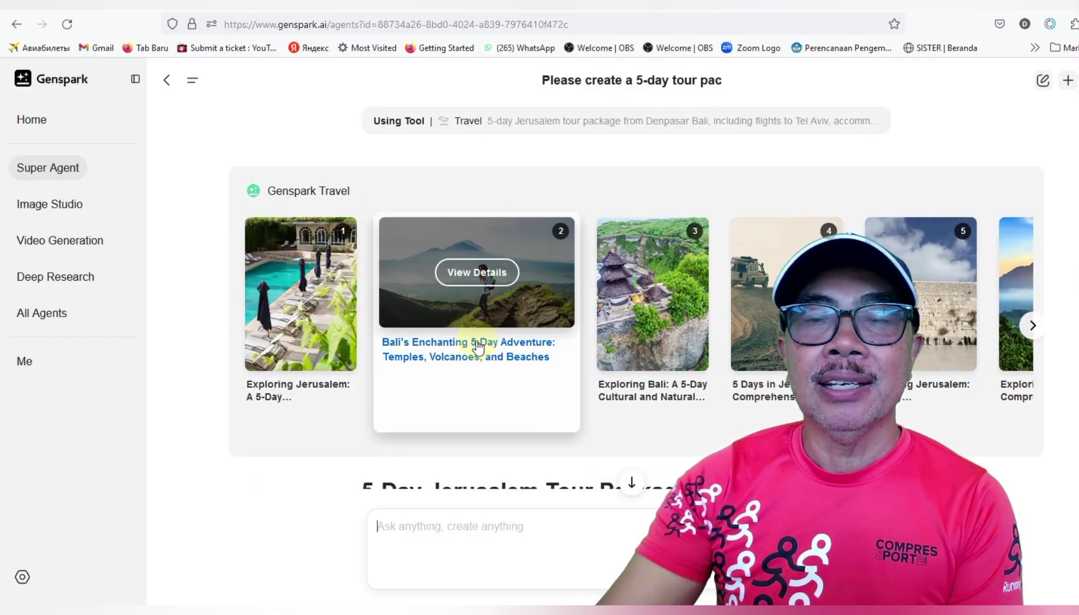
{"action": "scroll", "coordinate": [637, 326], "scroll_direction": "down", "scroll_amount": 1}
{"action": "scroll", "coordinate": [637, 324], "scroll_direction": "down", "scroll_amount": 5}
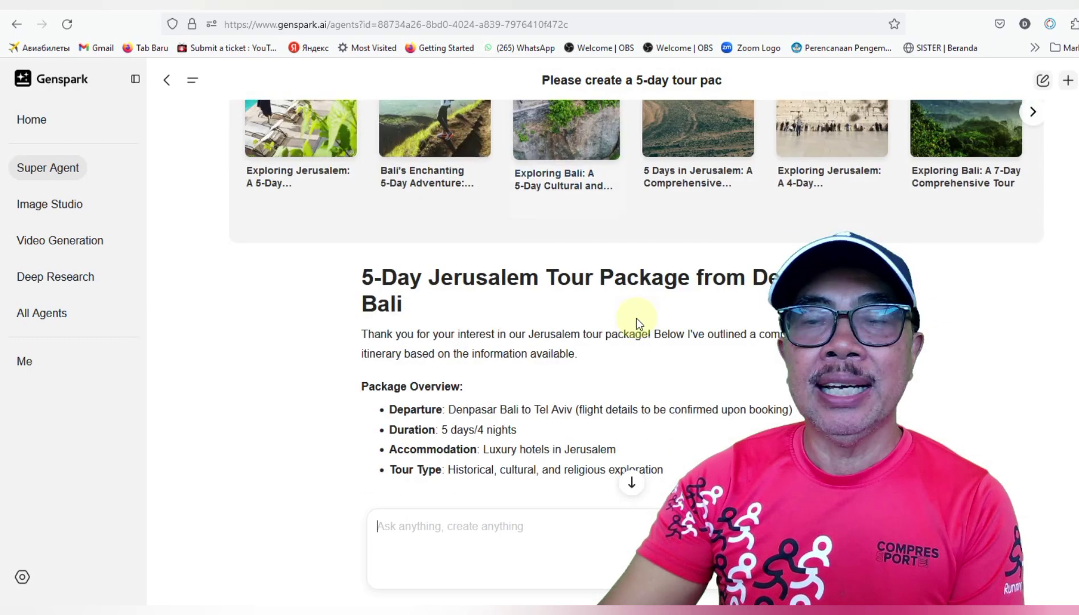
Read the first Jerusalem tour proposal, from the package overview and day-by-day itinerary to the cost estimates and travel tips.
{"action": "scroll", "coordinate": [637, 322], "scroll_direction": "down", "scroll_amount": 2}
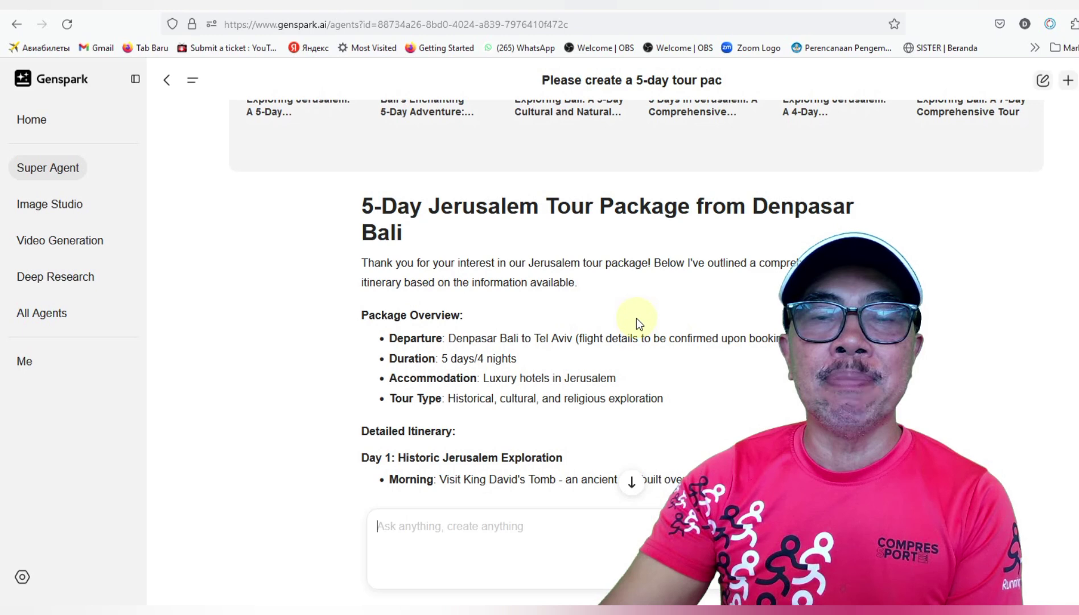
{"action": "scroll", "coordinate": [636, 318], "scroll_direction": "down", "scroll_amount": 4}
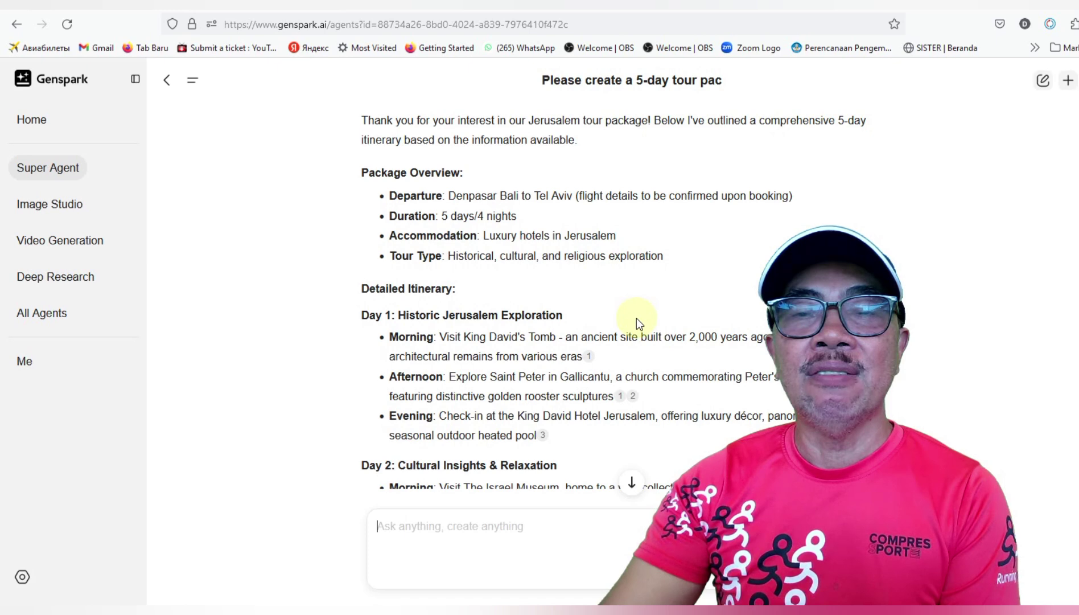
{"action": "scroll", "coordinate": [637, 322], "scroll_direction": "down", "scroll_amount": 2}
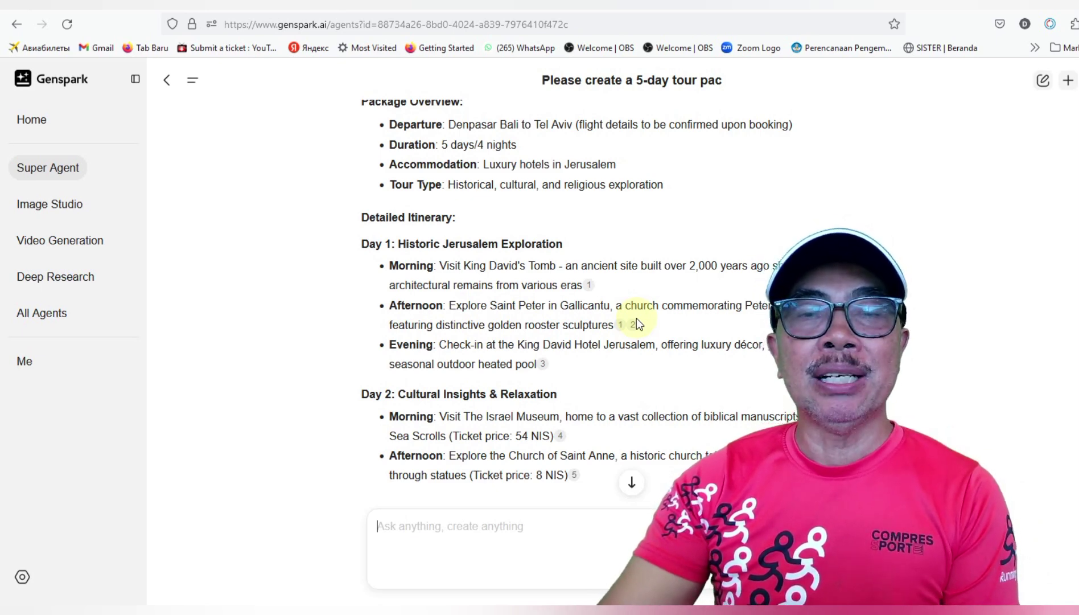
{"action": "scroll", "coordinate": [637, 320], "scroll_direction": "down", "scroll_amount": 2}
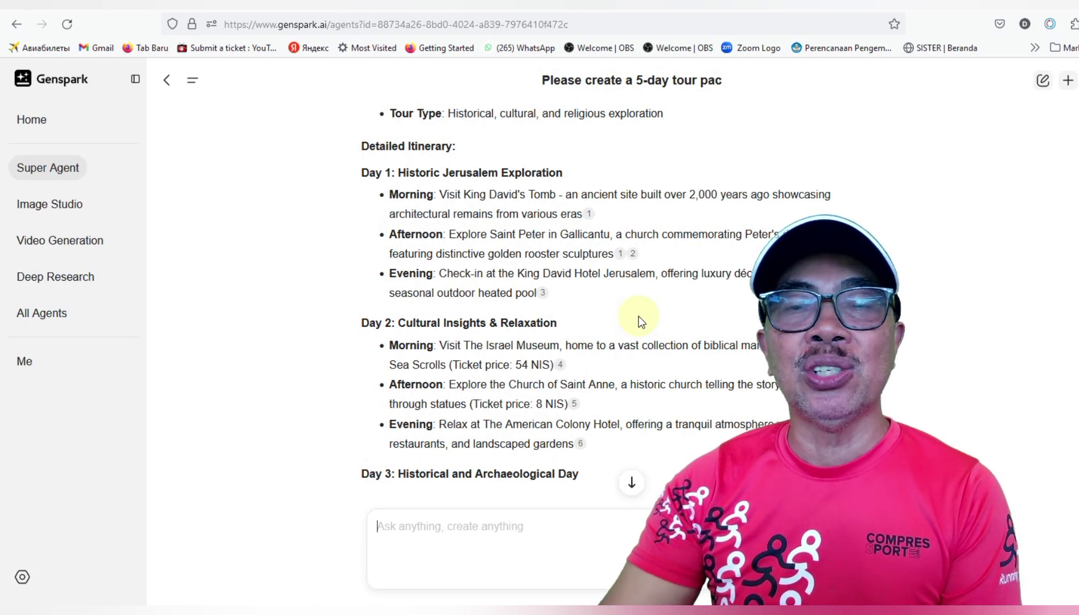
{"action": "scroll", "coordinate": [638, 316], "scroll_direction": "down", "scroll_amount": 2}
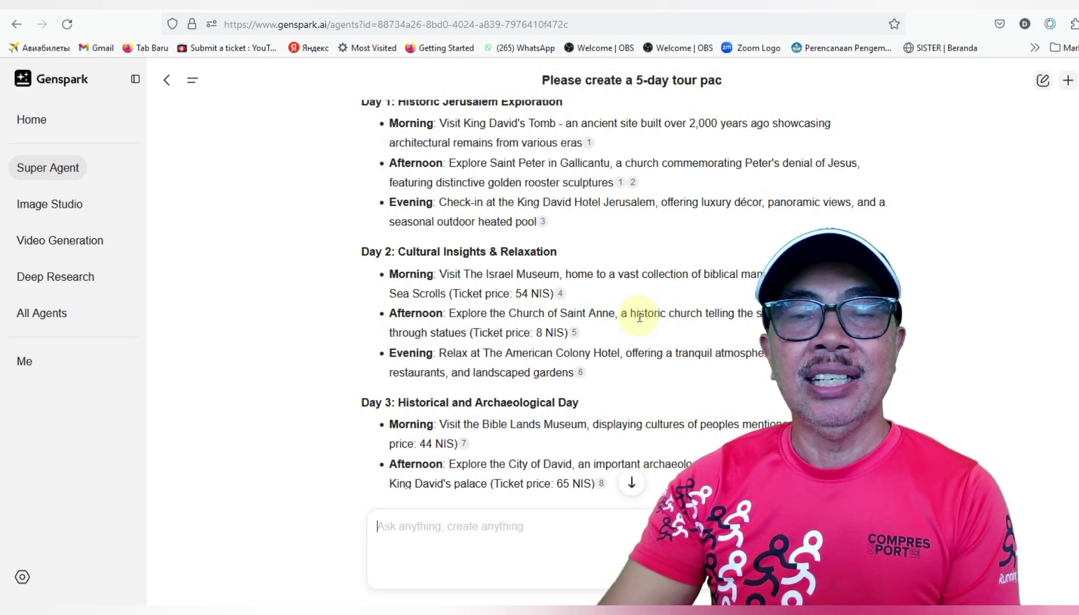
{"action": "scroll", "coordinate": [639, 317], "scroll_direction": "down", "scroll_amount": 3}
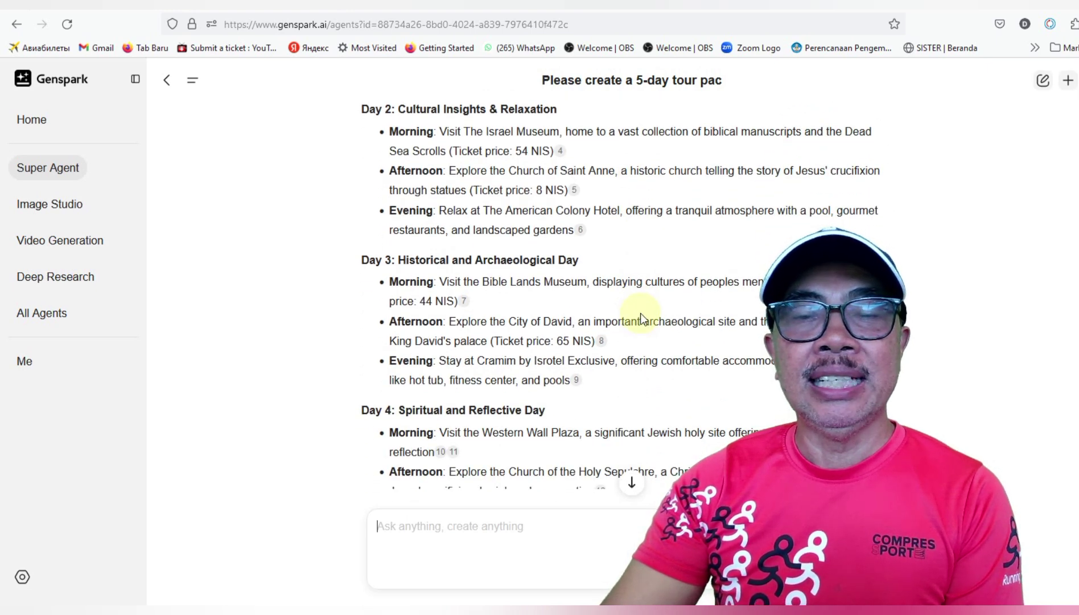
{"action": "scroll", "coordinate": [640, 313], "scroll_direction": "down", "scroll_amount": 3}
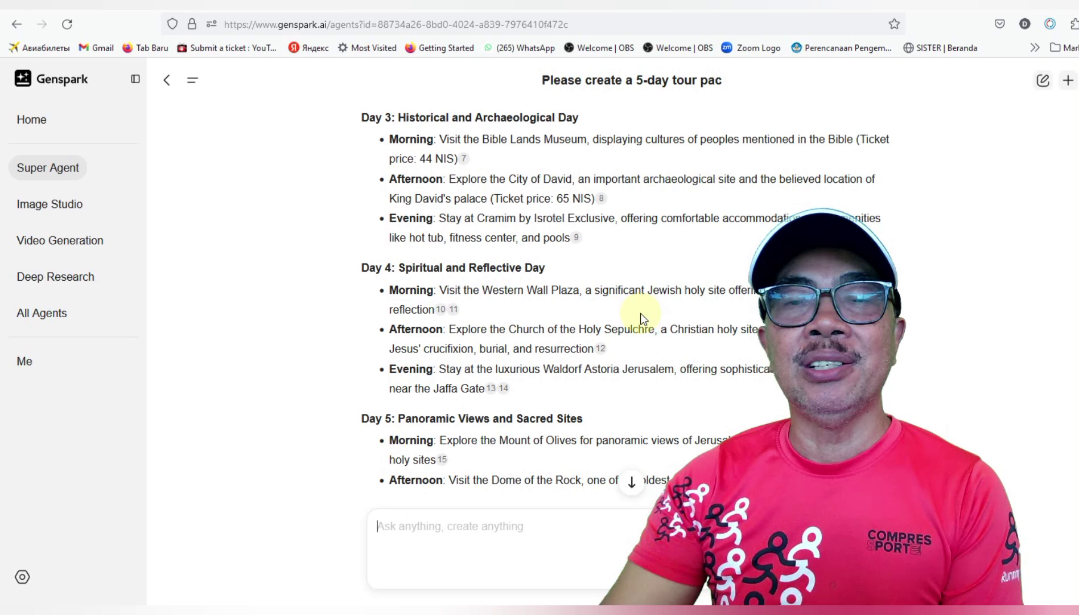
{"action": "scroll", "coordinate": [640, 313], "scroll_direction": "down", "scroll_amount": 3}
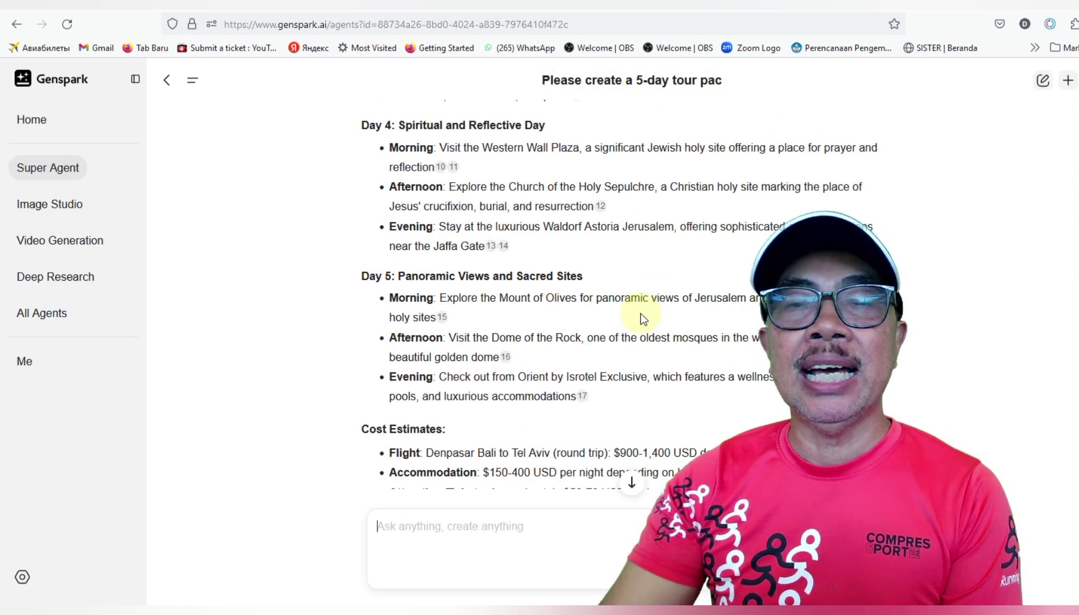
{"action": "scroll", "coordinate": [640, 317], "scroll_direction": "down", "scroll_amount": 2}
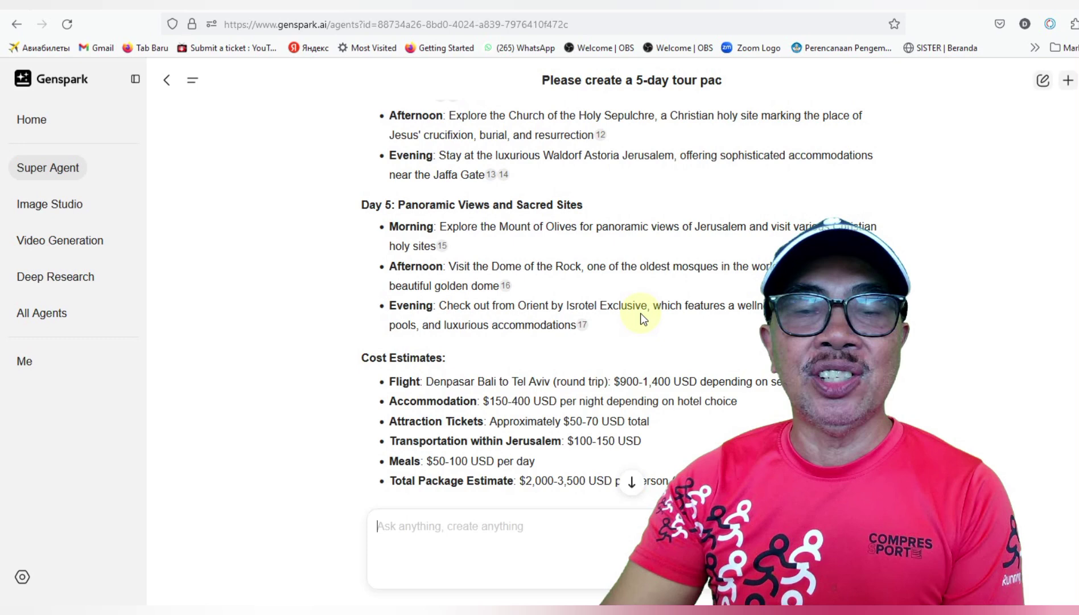
{"action": "scroll", "coordinate": [640, 313], "scroll_direction": "down", "scroll_amount": 4}
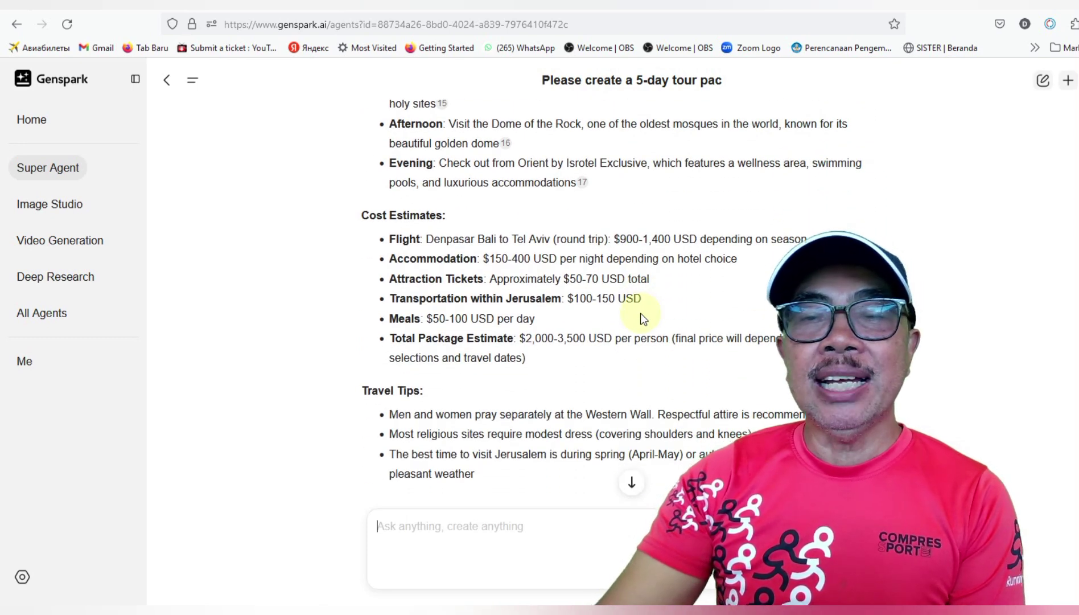
{"action": "scroll", "coordinate": [640, 313], "scroll_direction": "down", "scroll_amount": 2}
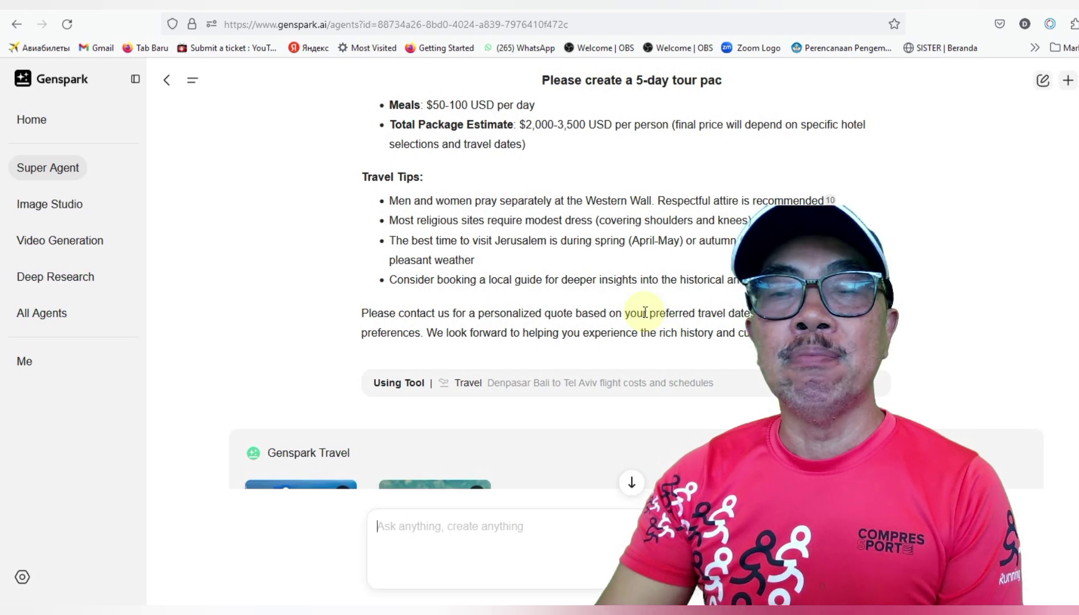
Review the agent's tool searches and the final tour package's flights, accommodation, meals, insurance, total cost and sample daily itinerary.
{"action": "scroll", "coordinate": [645, 312], "scroll_direction": "down", "scroll_amount": 3}
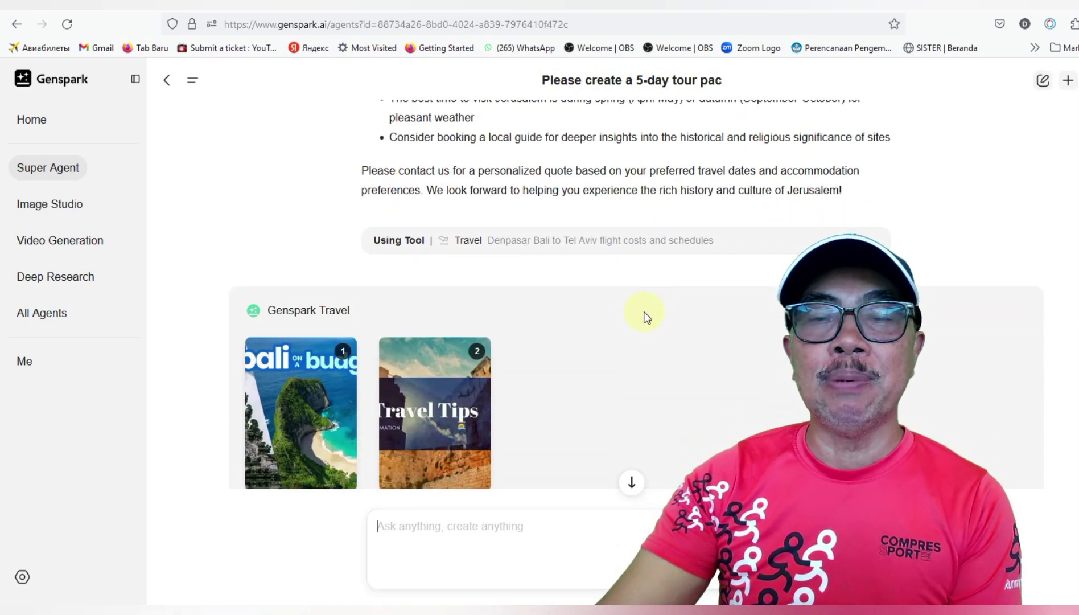
{"action": "scroll", "coordinate": [645, 316], "scroll_direction": "down", "scroll_amount": 5}
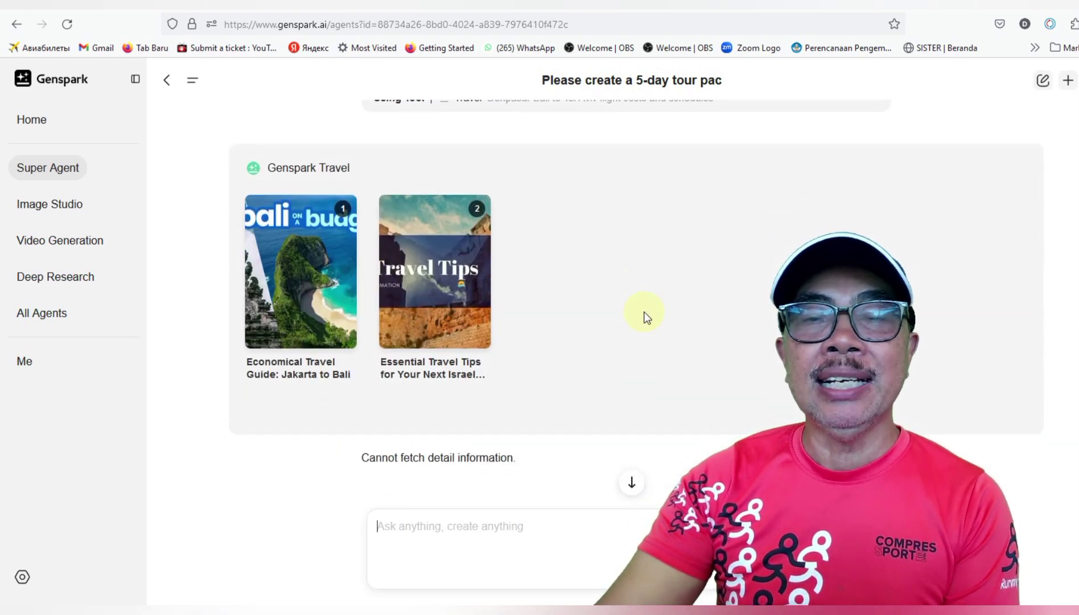
{"action": "scroll", "coordinate": [645, 316], "scroll_direction": "down", "scroll_amount": 3}
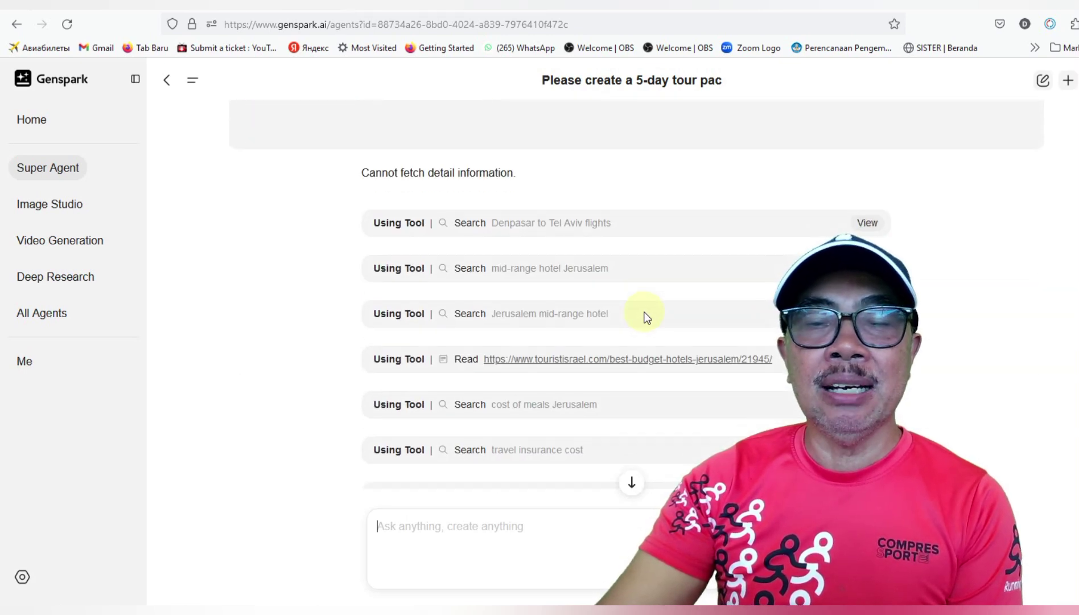
{"action": "scroll", "coordinate": [646, 317], "scroll_direction": "down", "scroll_amount": 10}
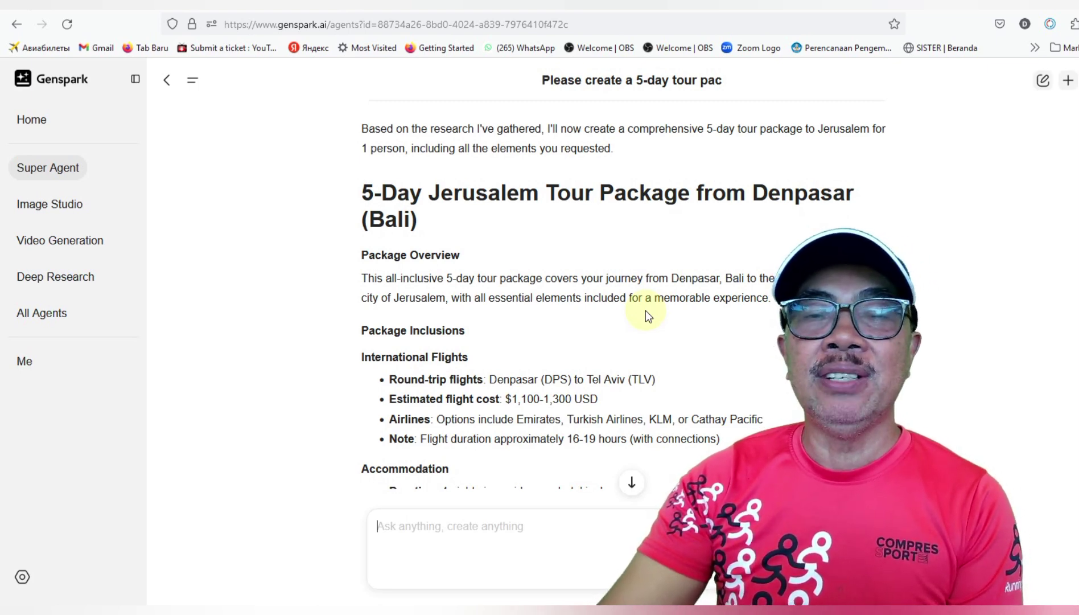
{"action": "scroll", "coordinate": [646, 310], "scroll_direction": "down", "scroll_amount": 3}
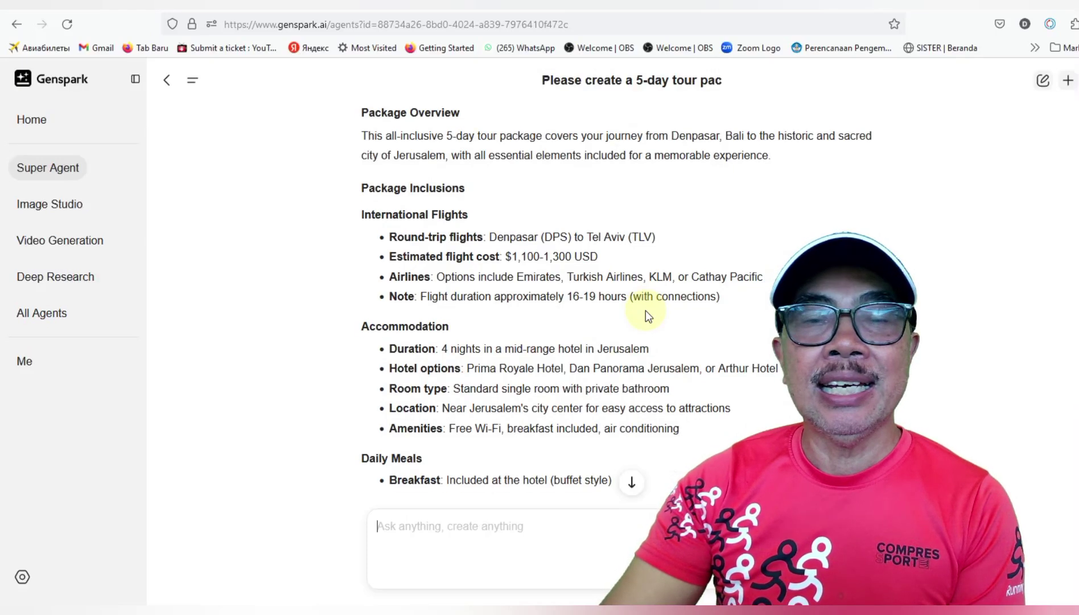
{"action": "scroll", "coordinate": [646, 311], "scroll_direction": "down", "scroll_amount": 5}
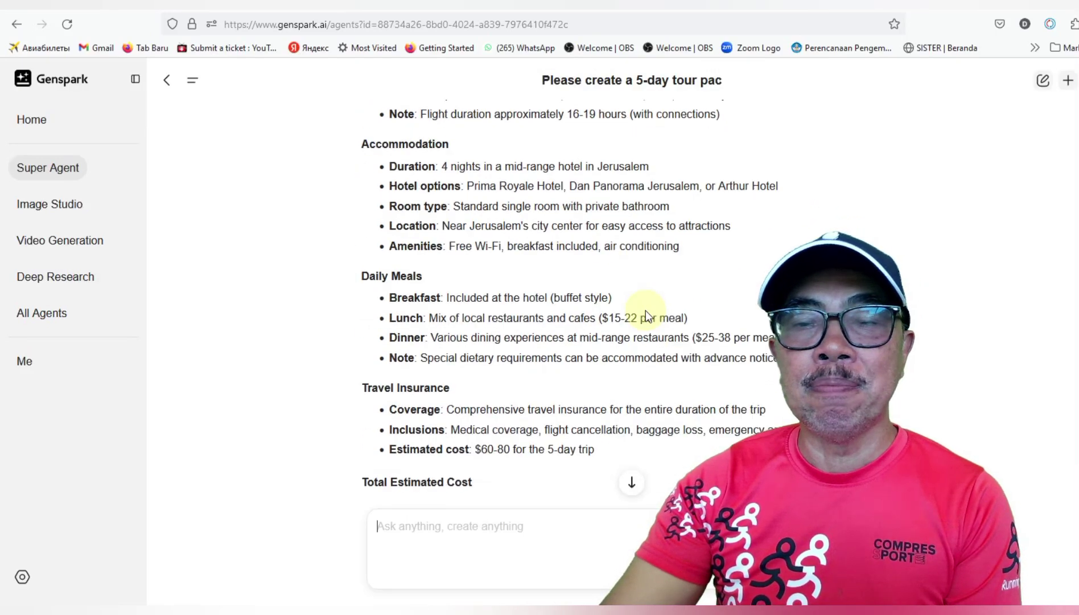
{"action": "scroll", "coordinate": [646, 310], "scroll_direction": "down", "scroll_amount": 3}
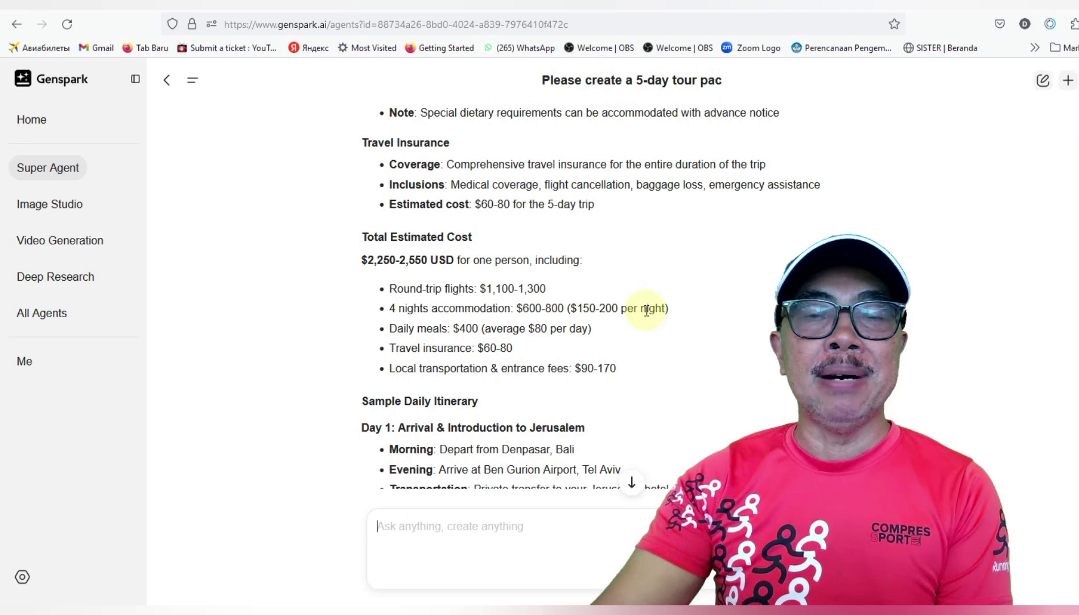
{"action": "scroll", "coordinate": [646, 310], "scroll_direction": "down", "scroll_amount": 3}
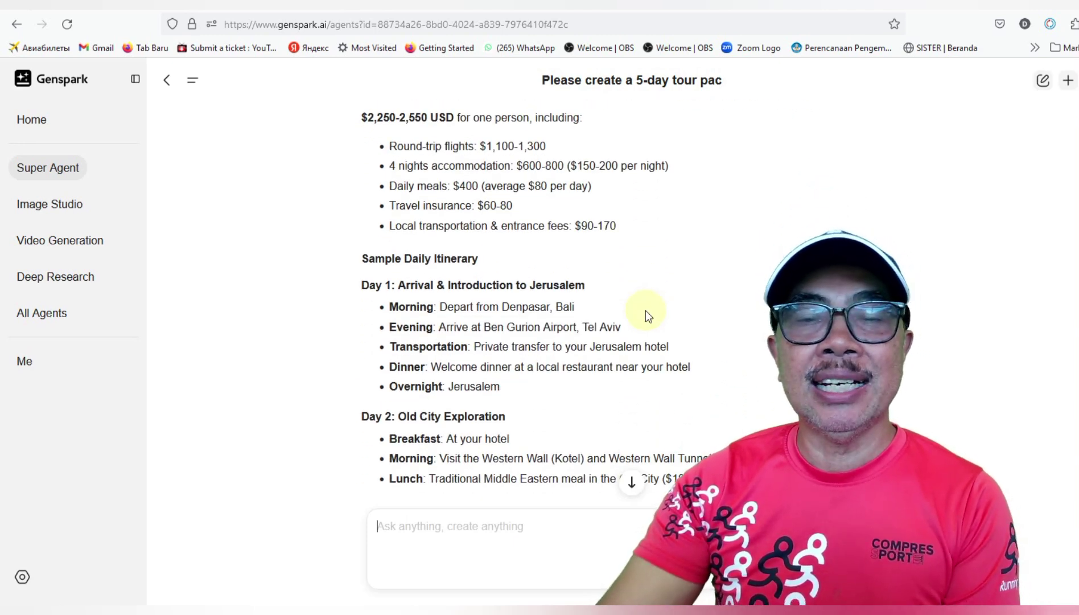
{"action": "scroll", "coordinate": [646, 310], "scroll_direction": "down", "scroll_amount": 6}
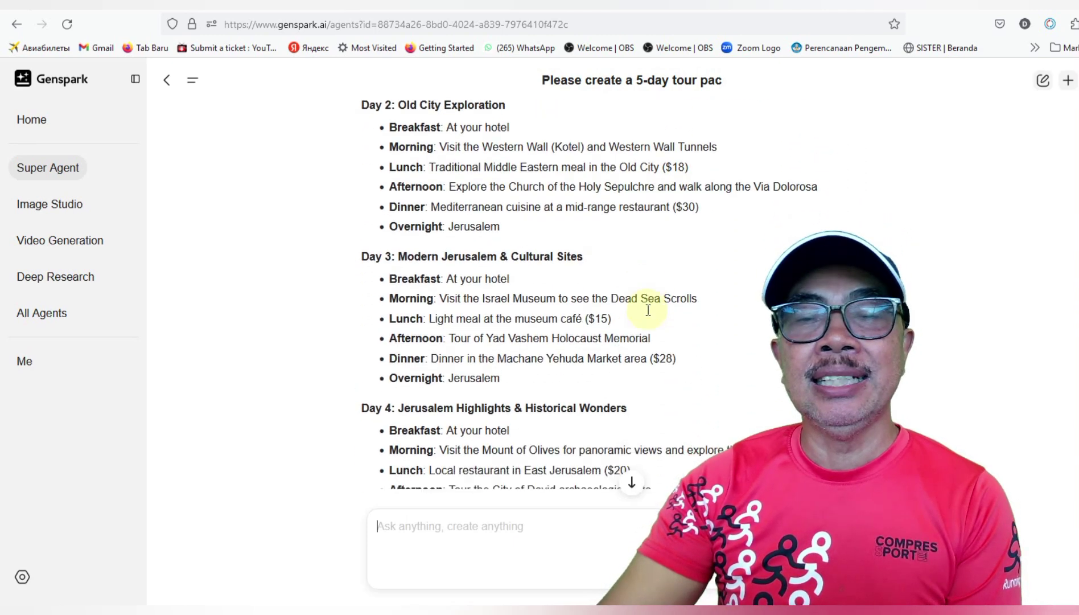
Read the rest of the final tour package's itinerary through Day 5 and the important notes, and return to its package overview.
{"action": "scroll", "coordinate": [648, 310], "scroll_direction": "down", "scroll_amount": 10}
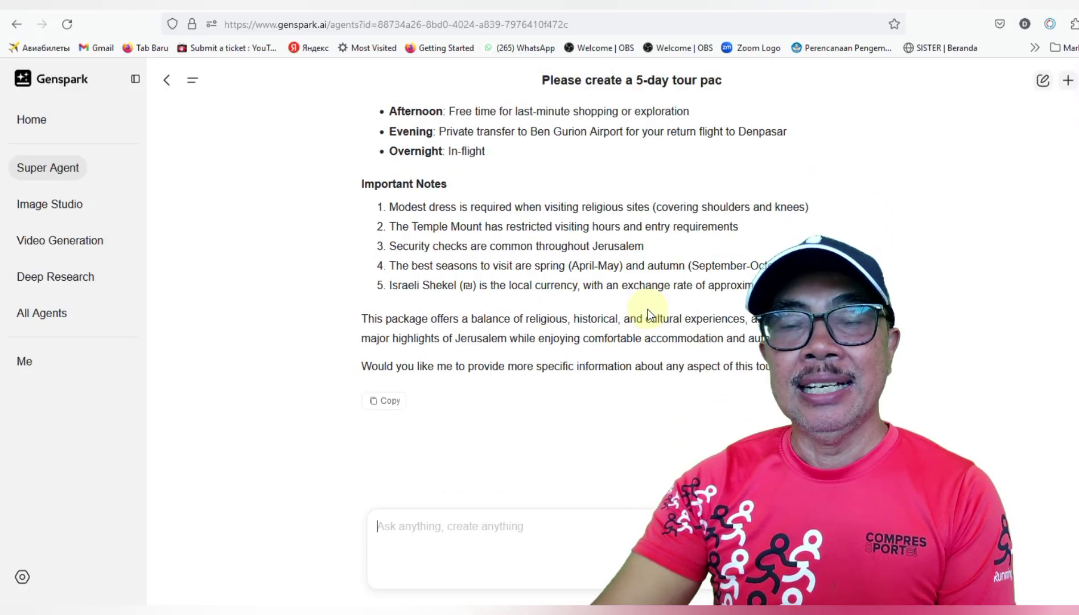
{"action": "scroll", "coordinate": [649, 314], "scroll_direction": "up", "scroll_amount": 3}
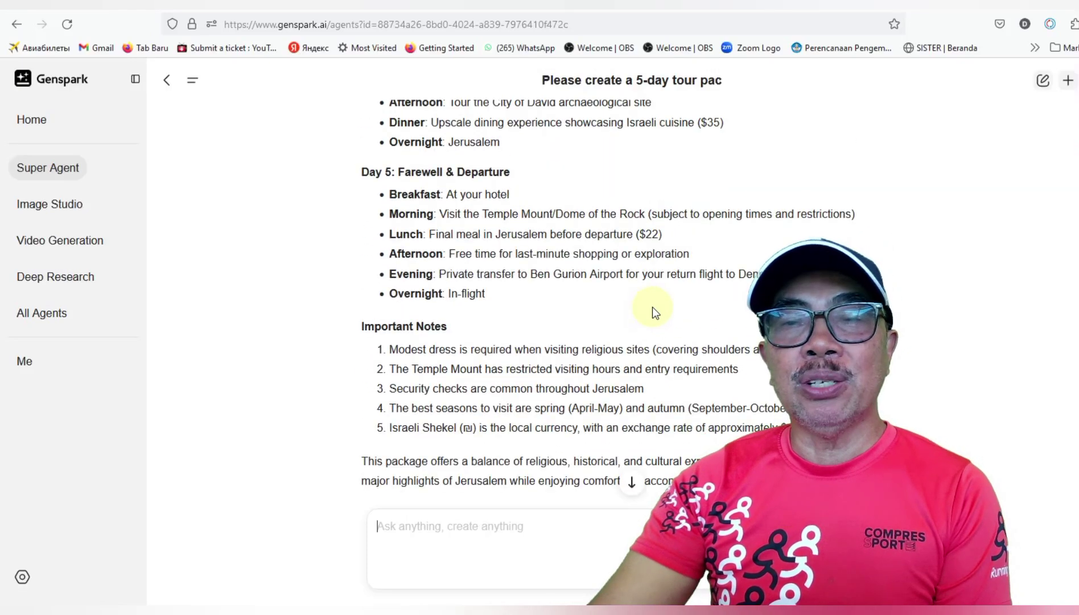
{"action": "scroll", "coordinate": [652, 307], "scroll_direction": "up", "scroll_amount": 7}
{"action": "scroll", "coordinate": [655, 310], "scroll_direction": "up", "scroll_amount": 6}
{"action": "scroll", "coordinate": [655, 310], "scroll_direction": "up", "scroll_amount": 5}
{"action": "scroll", "coordinate": [657, 309], "scroll_direction": "up", "scroll_amount": 7}
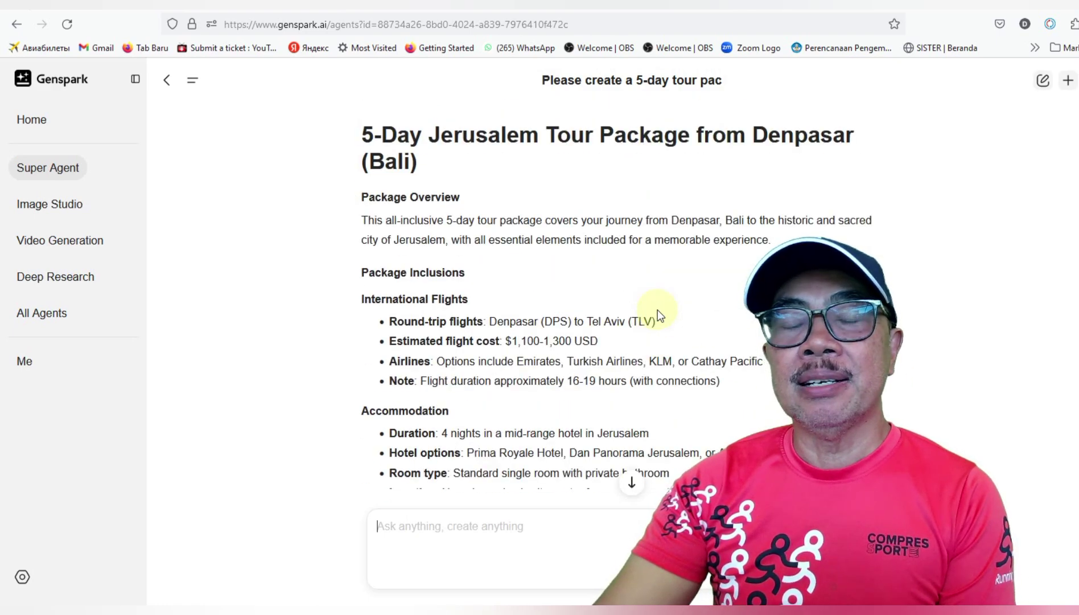
Look back over the agent's tool searches, the first proposal's cost estimates and itinerary, and the Genspark Travel suggestions.
{"action": "scroll", "coordinate": [657, 310], "scroll_direction": "up", "scroll_amount": 5}
{"action": "scroll", "coordinate": [657, 309], "scroll_direction": "up", "scroll_amount": 5}
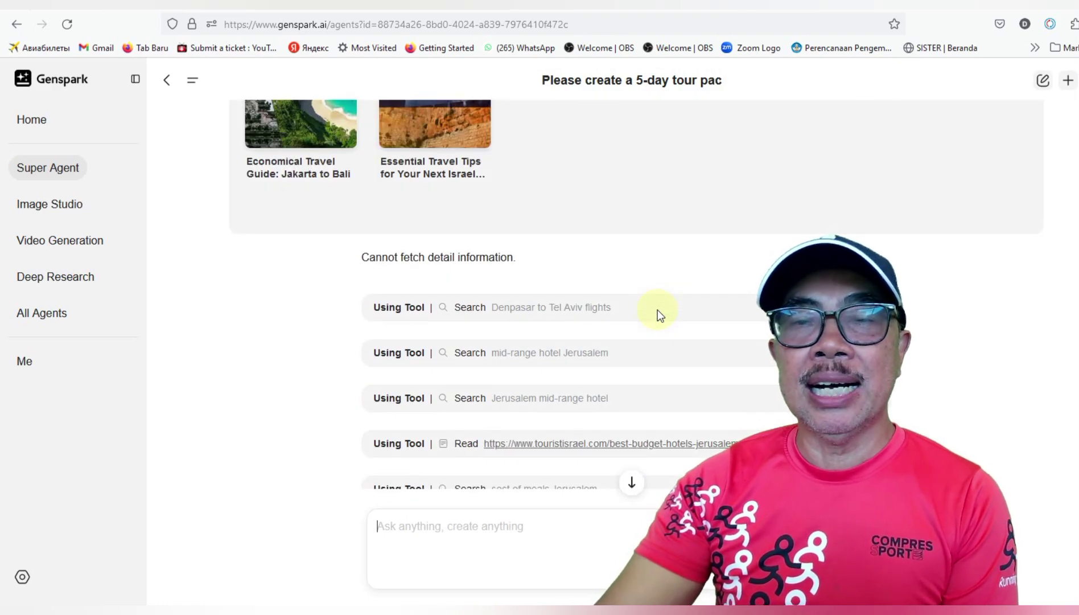
{"action": "scroll", "coordinate": [657, 310], "scroll_direction": "down", "scroll_amount": 15}
{"action": "scroll", "coordinate": [657, 310], "scroll_direction": "up", "scroll_amount": 5}
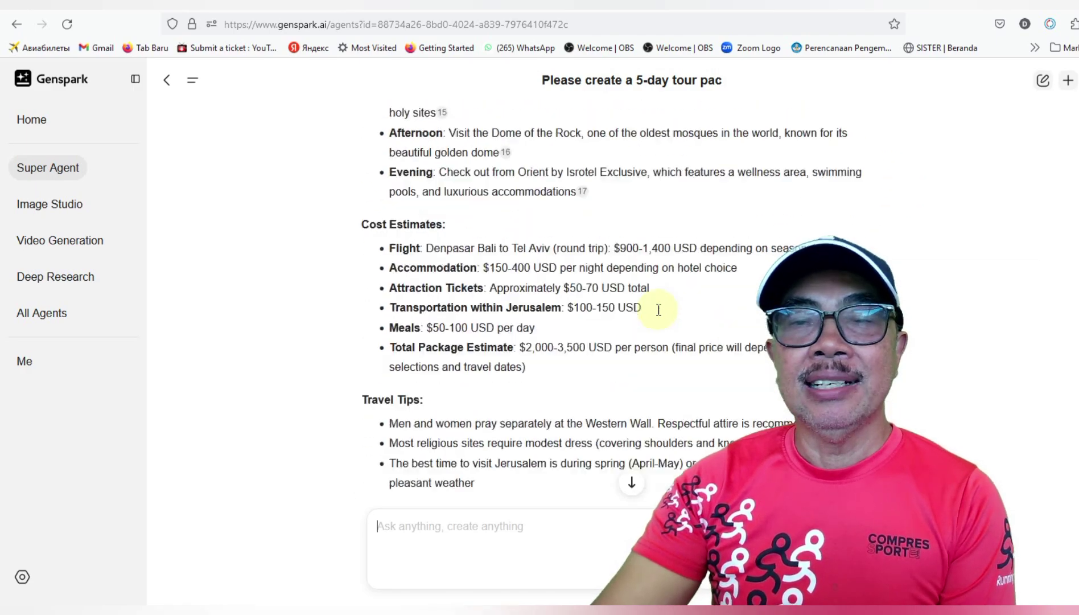
{"action": "scroll", "coordinate": [657, 310], "scroll_direction": "up", "scroll_amount": 10}
{"action": "scroll", "coordinate": [657, 310], "scroll_direction": "up", "scroll_amount": 12}
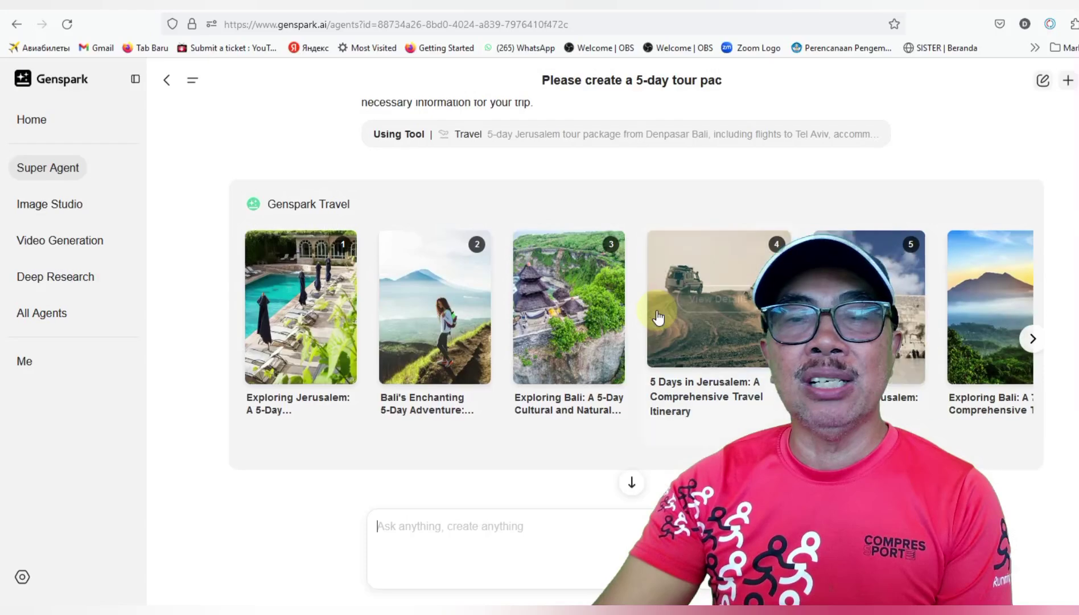
{"action": "scroll", "coordinate": [658, 317], "scroll_direction": "down", "scroll_amount": 8}
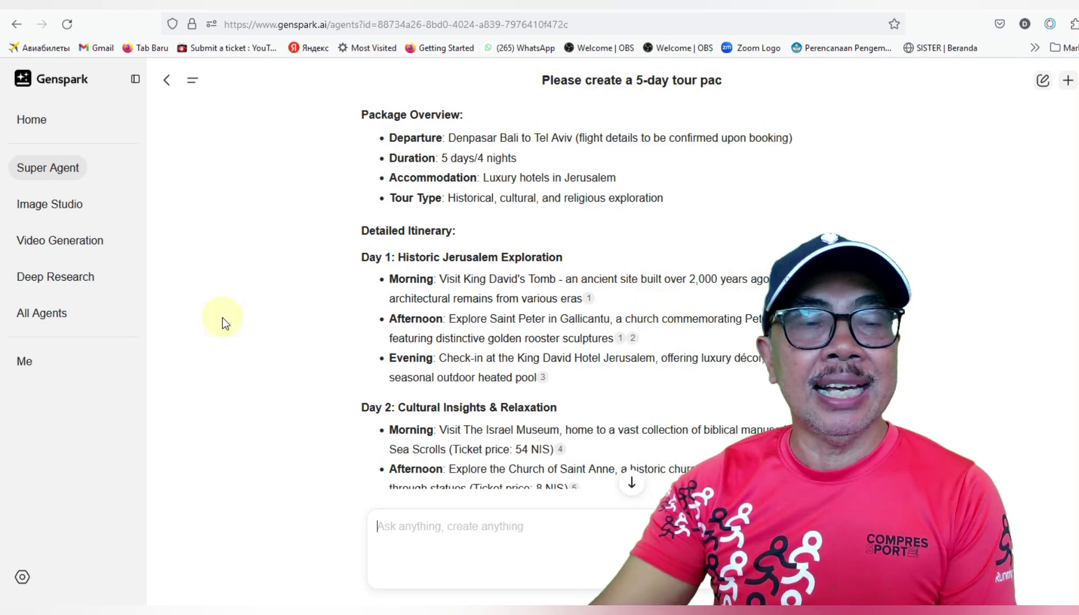
Show the list of all agents, view the Call For Me introduction with its supported countries, and close it.
{"action": "left_click", "coordinate": [28, 322]}
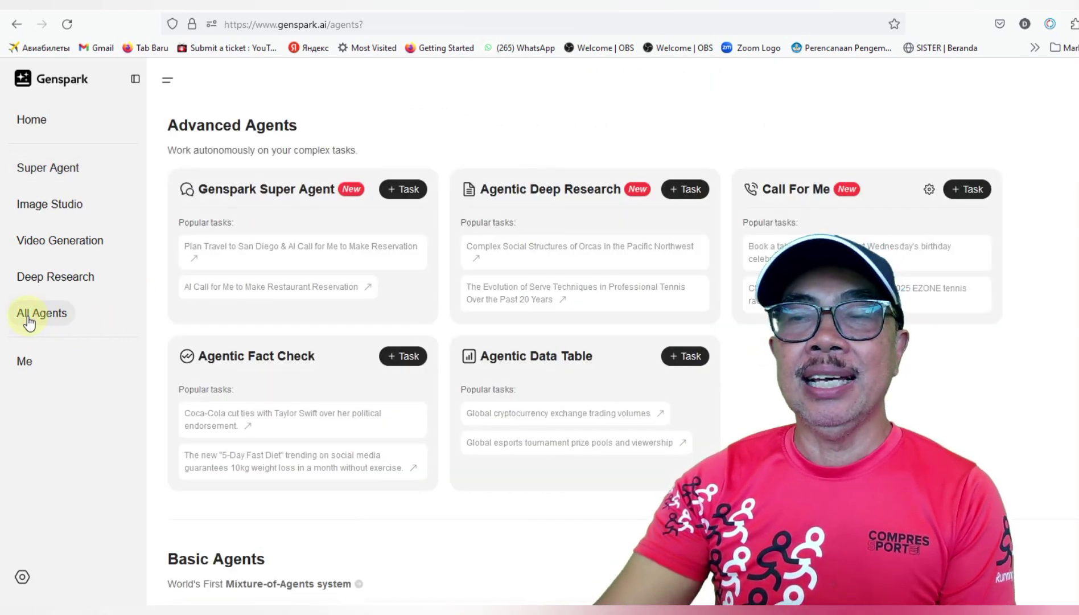
{"action": "left_click", "coordinate": [969, 191]}
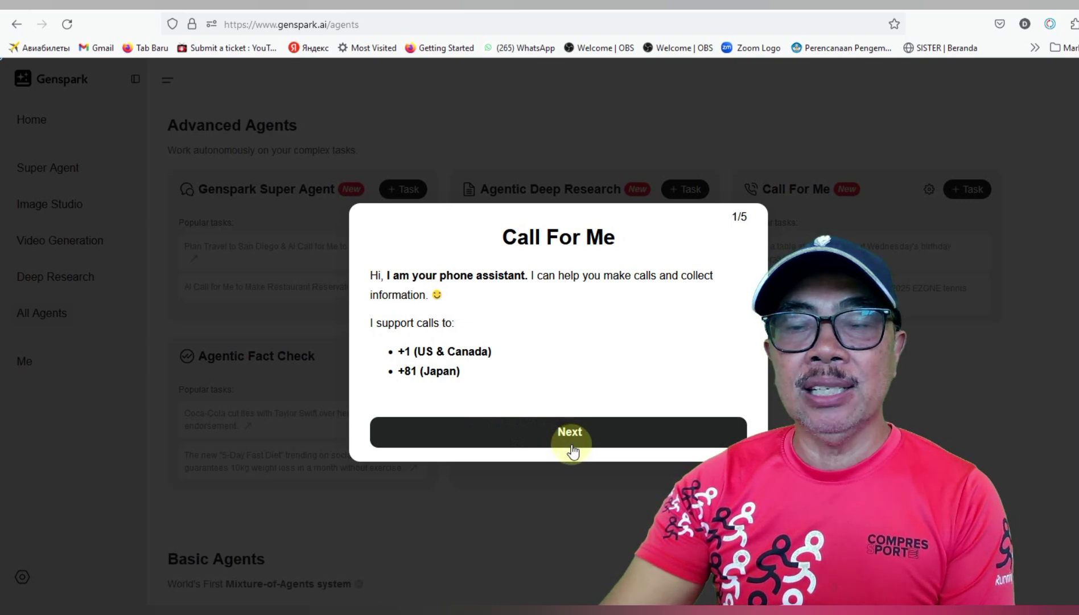
{"action": "left_click", "coordinate": [589, 171]}
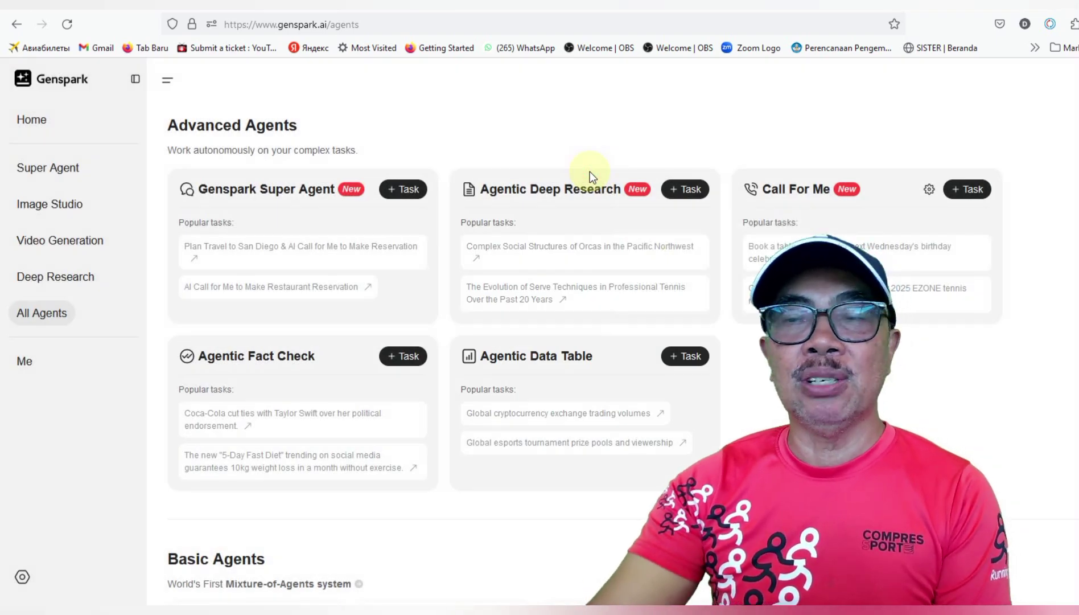